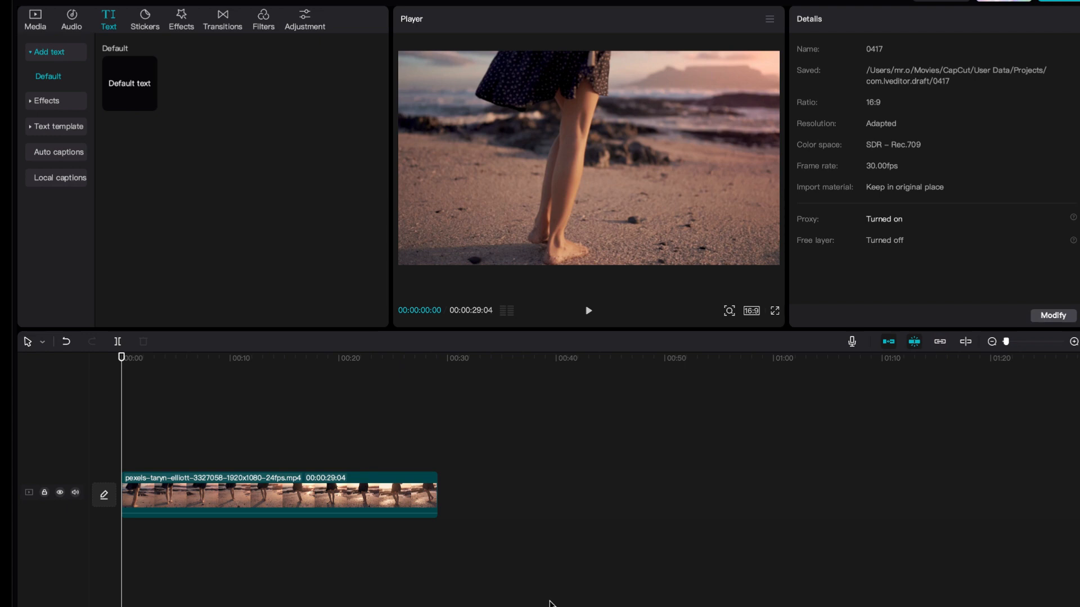
Step: Open the voiceover recorder and enable echo reduction and project muting
left_click(852, 342)
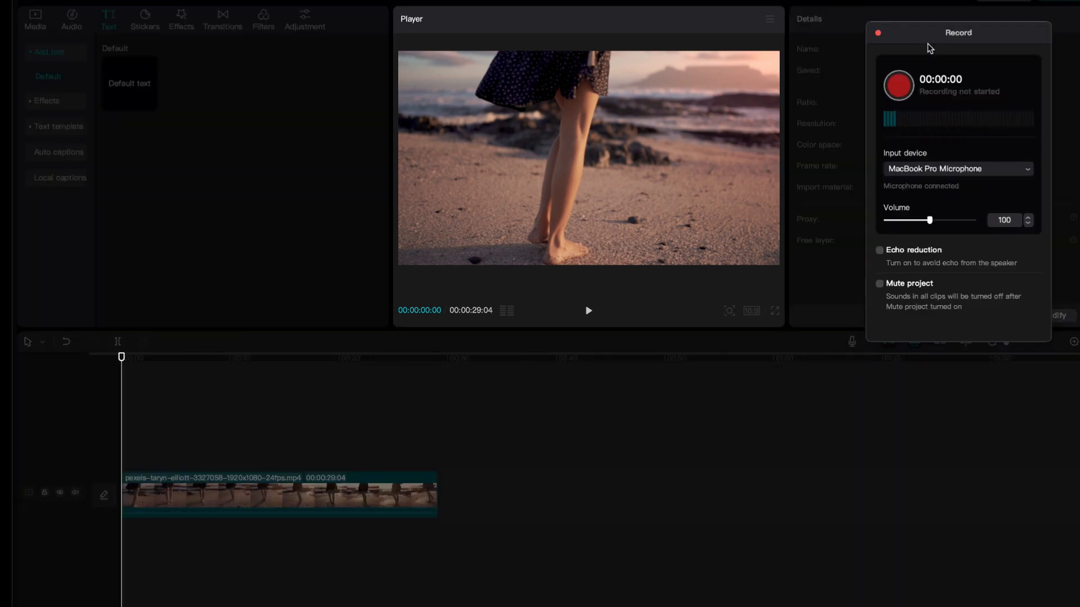
left_click_drag(935, 32, 472, 194)
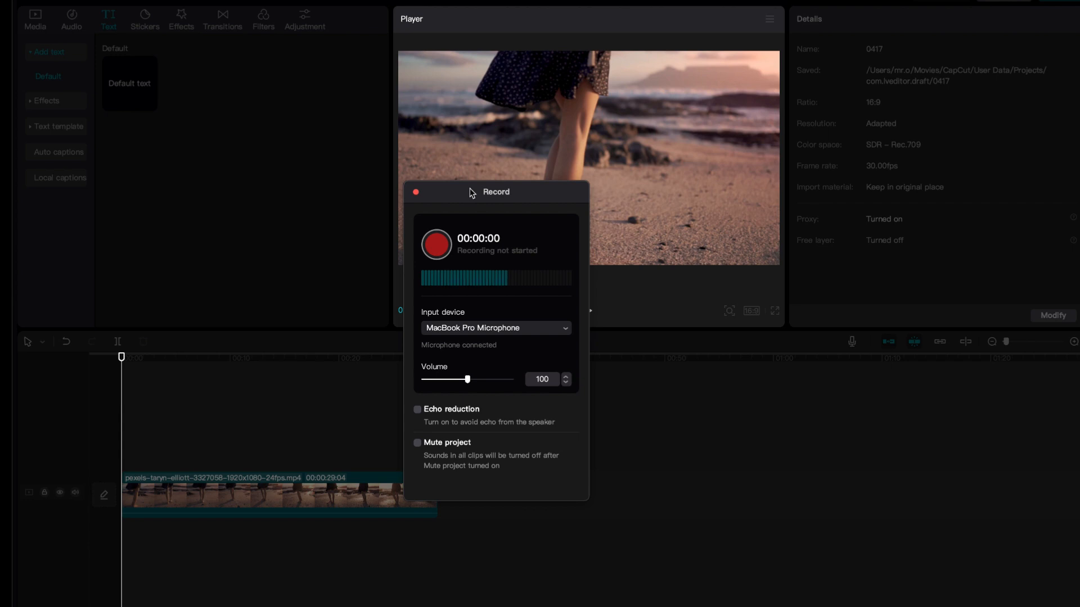
left_click_drag(472, 193, 471, 115)
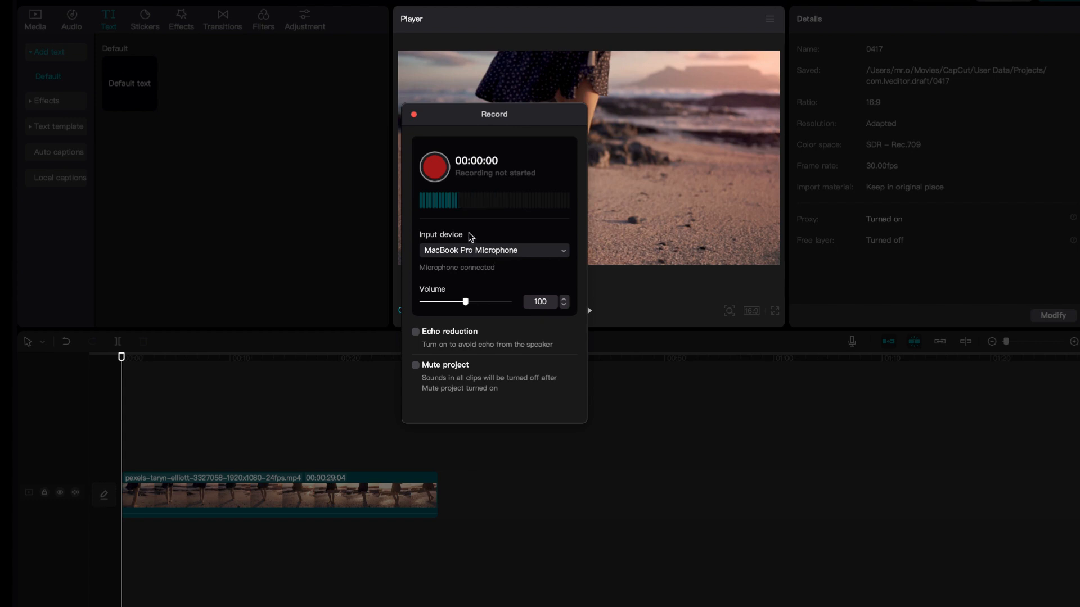
left_click(414, 334)
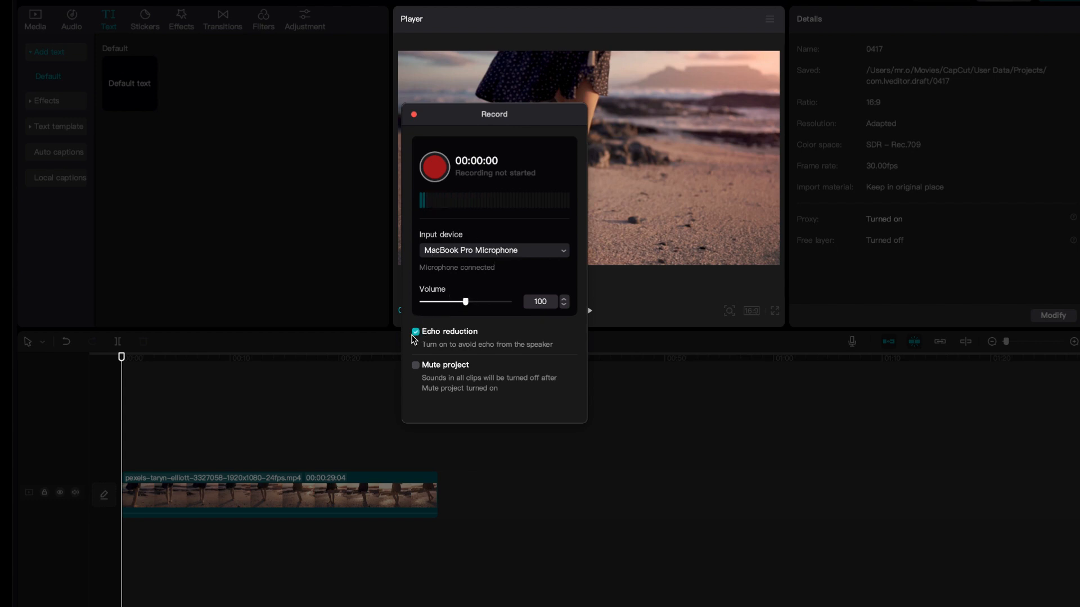
left_click(416, 366)
Step: Record a voiceover of about 14 seconds from the start of the beach clip and close the recorder
left_click(435, 167)
left_click_drag(495, 114, 817, 103)
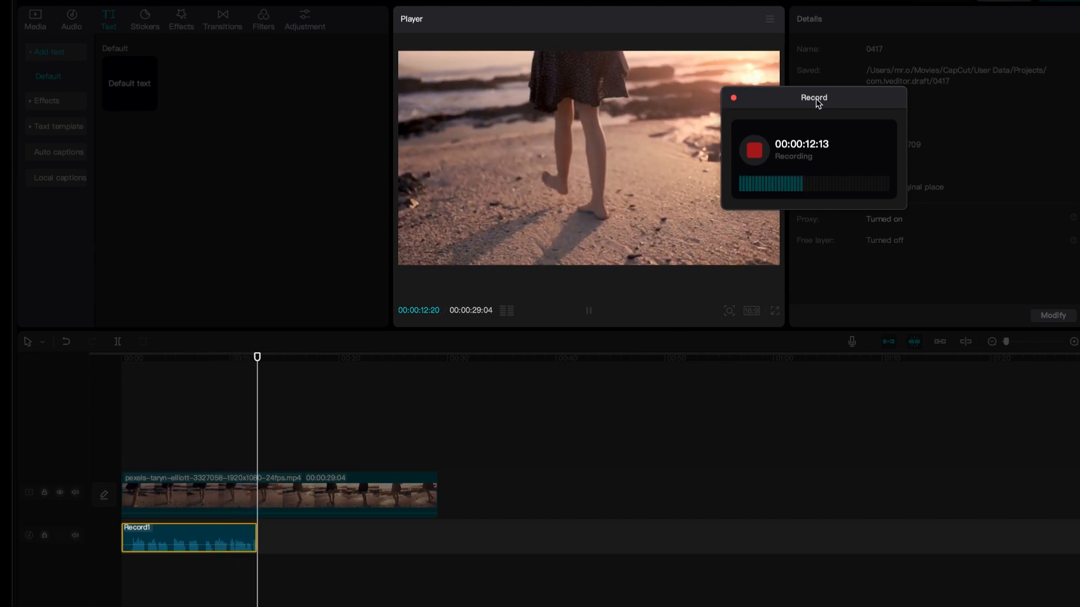
left_click(756, 153)
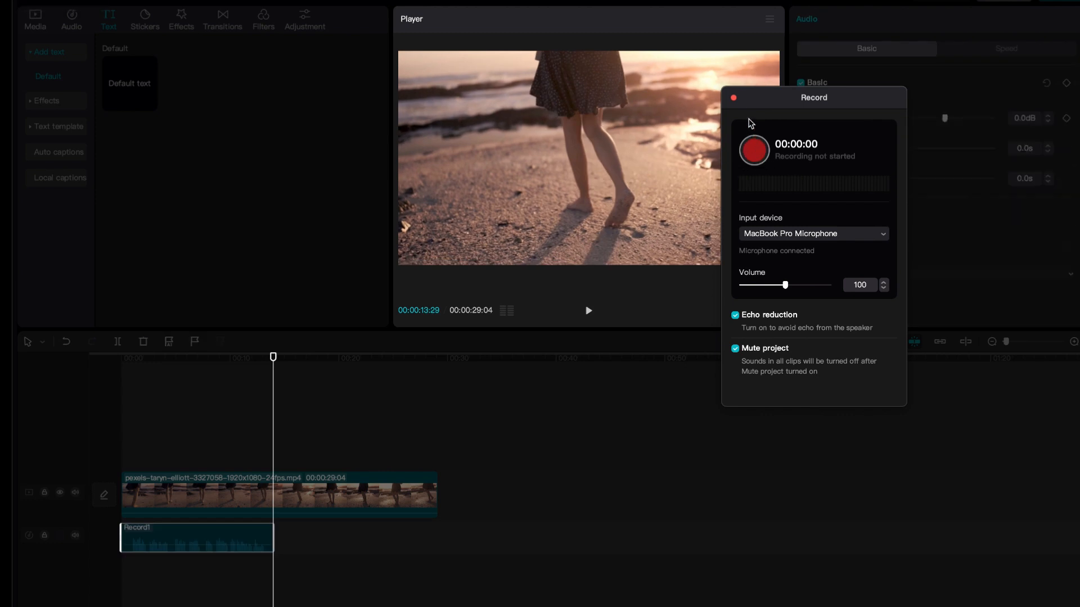
left_click(734, 98)
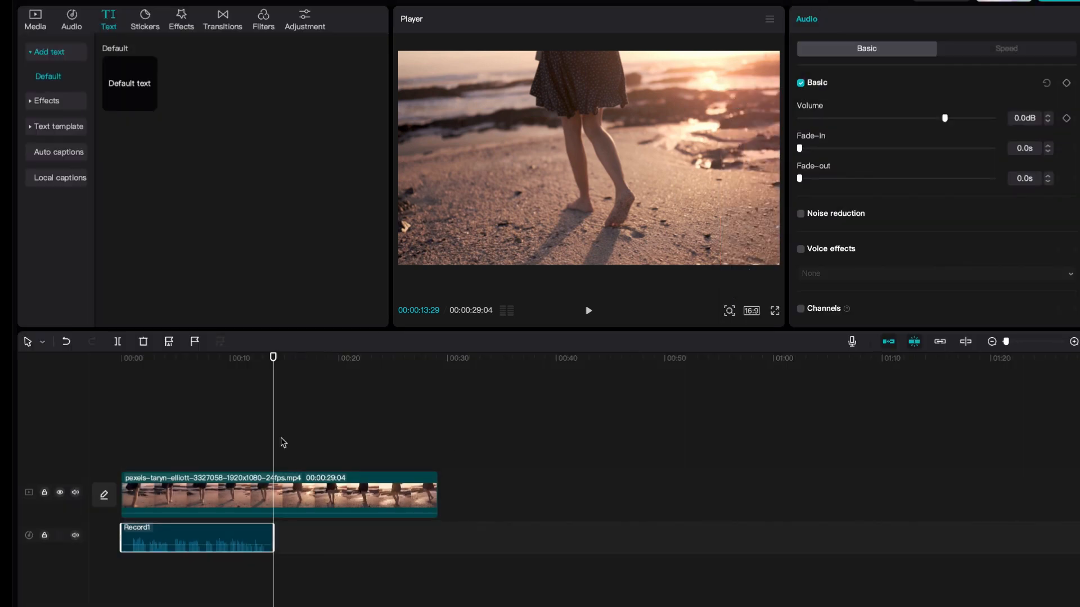
Step: Play back the beginning of the recorded voiceover and return the playhead to the start of the timeline
left_click(137, 360)
key("space")
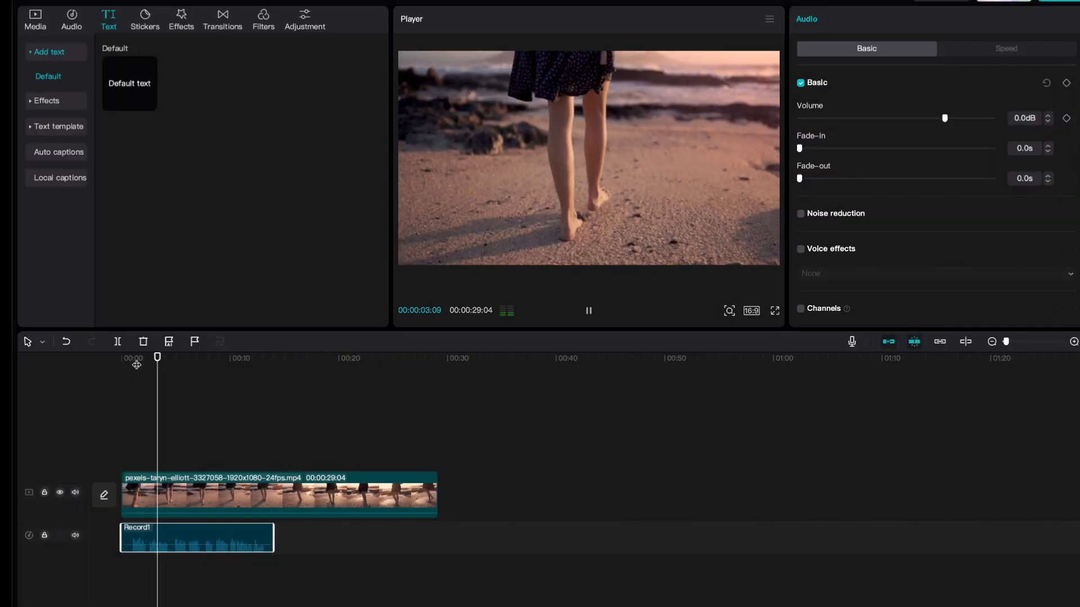
mouse_move(137, 365)
left_mouse_down()
mouse_move(279, 365)
mouse_move(120, 365)
left_mouse_up()
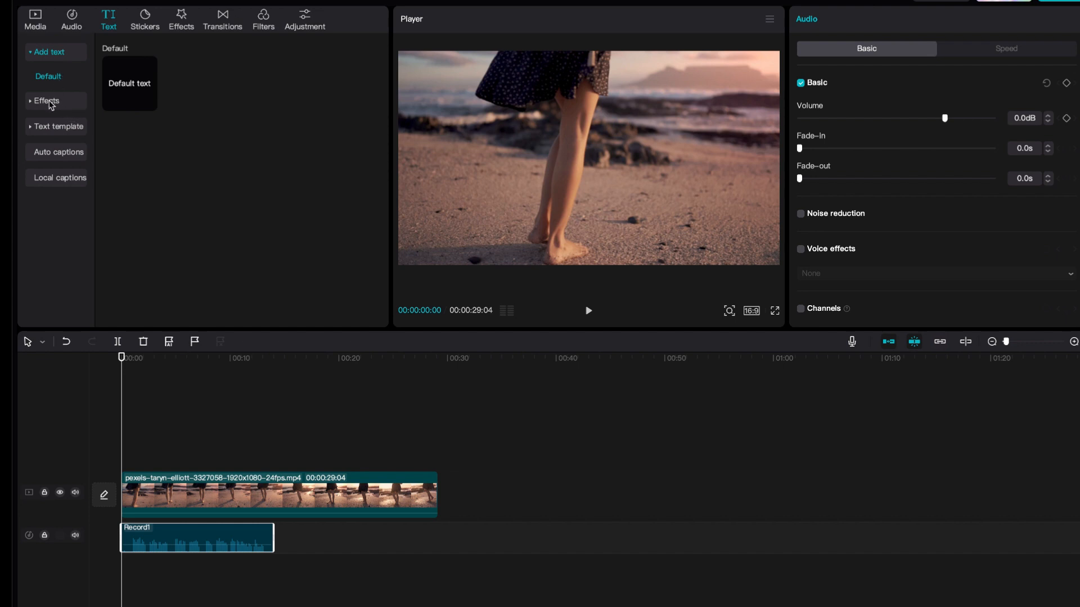
Step: Generate English auto captions from the voiceover, with clearing of the current subtitles enabled
left_click(51, 57)
left_click(49, 79)
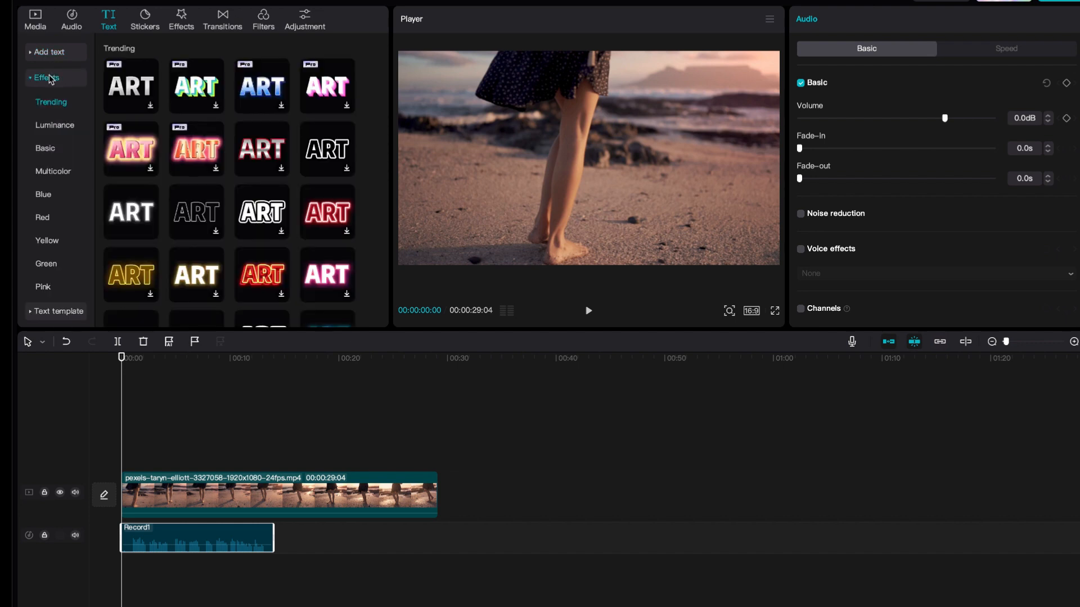
left_click(50, 78)
left_click(51, 104)
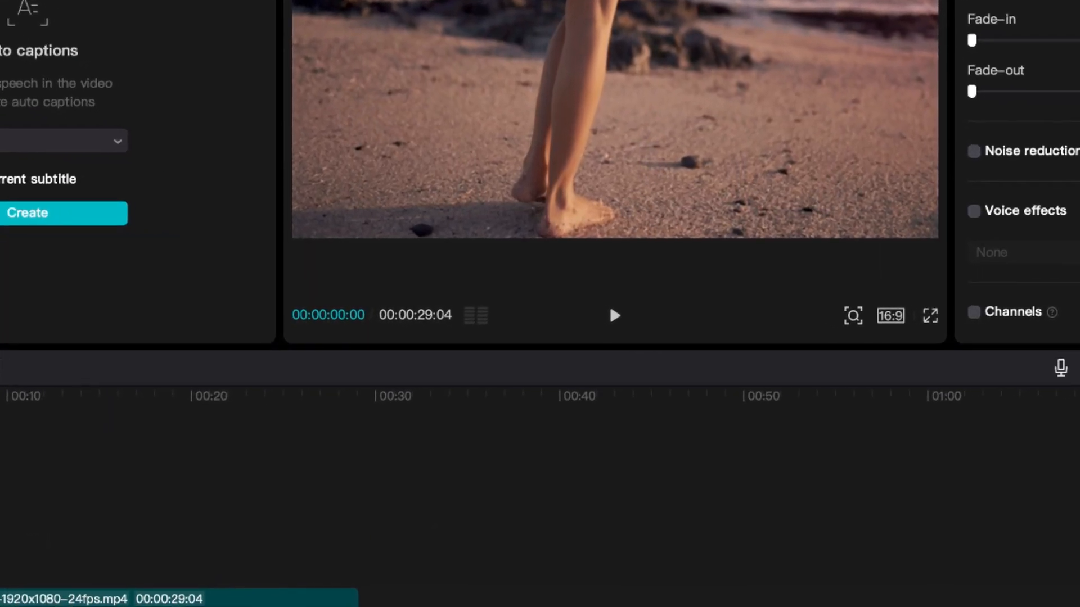
left_click(34, 126)
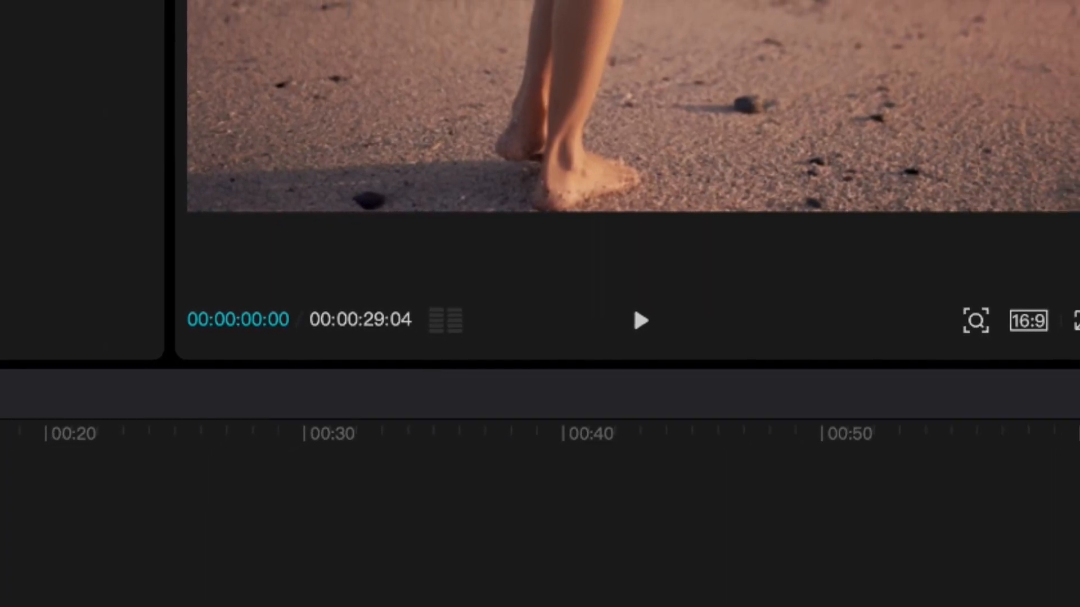
left_click(7, 189)
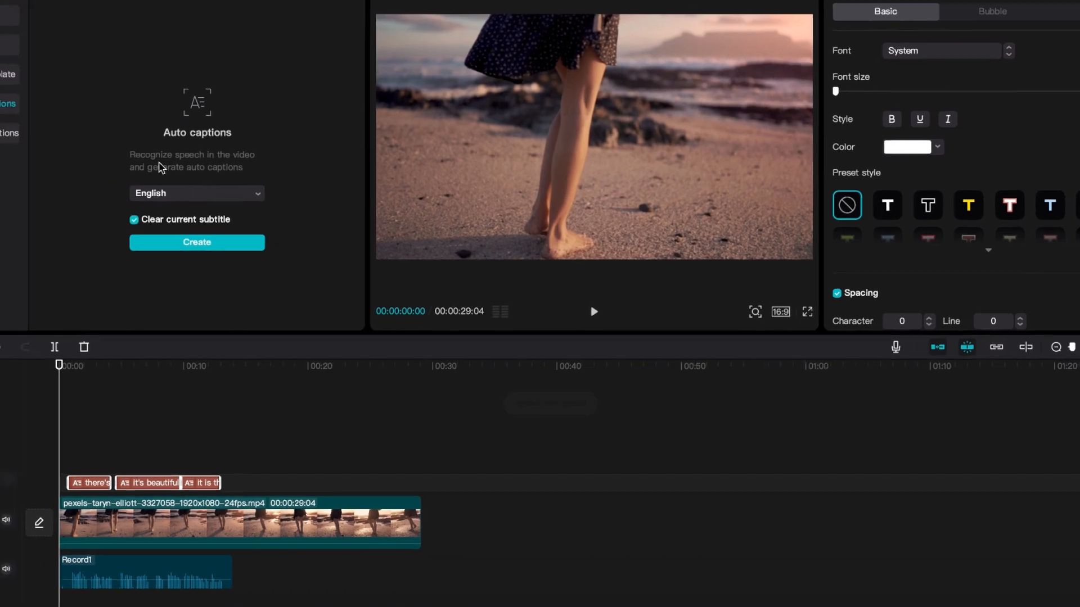
Step: Play back the captioned voiceover and place the playhead on the second caption
key("space")
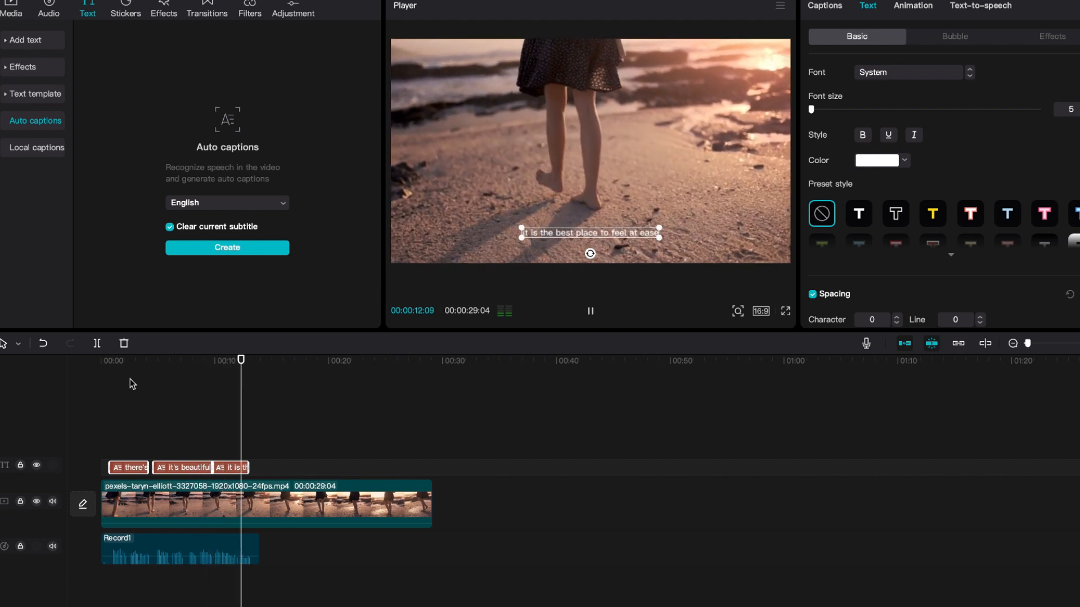
key("space")
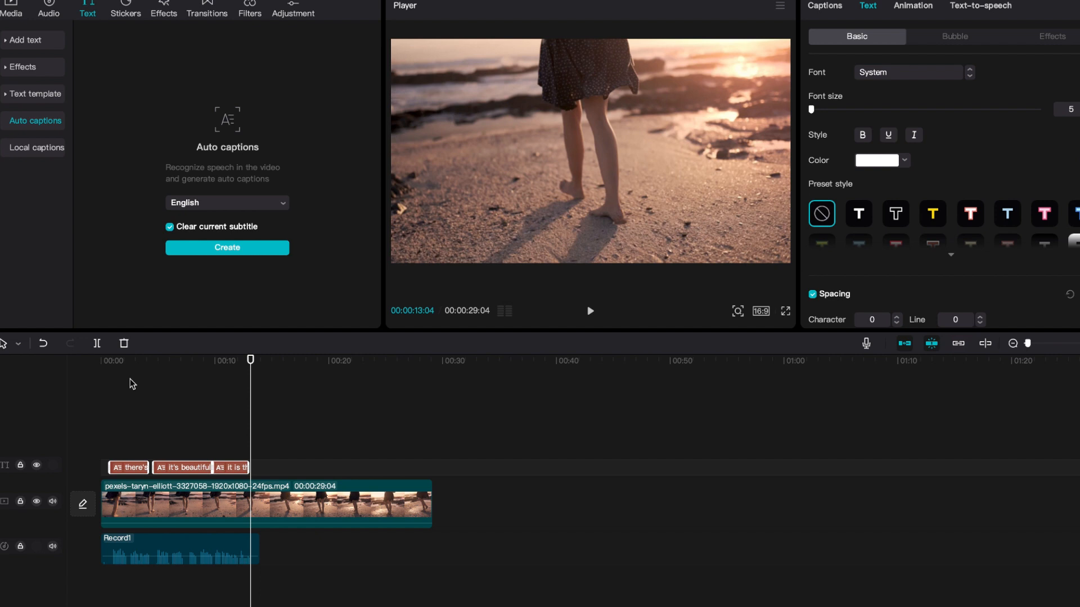
left_click(191, 361)
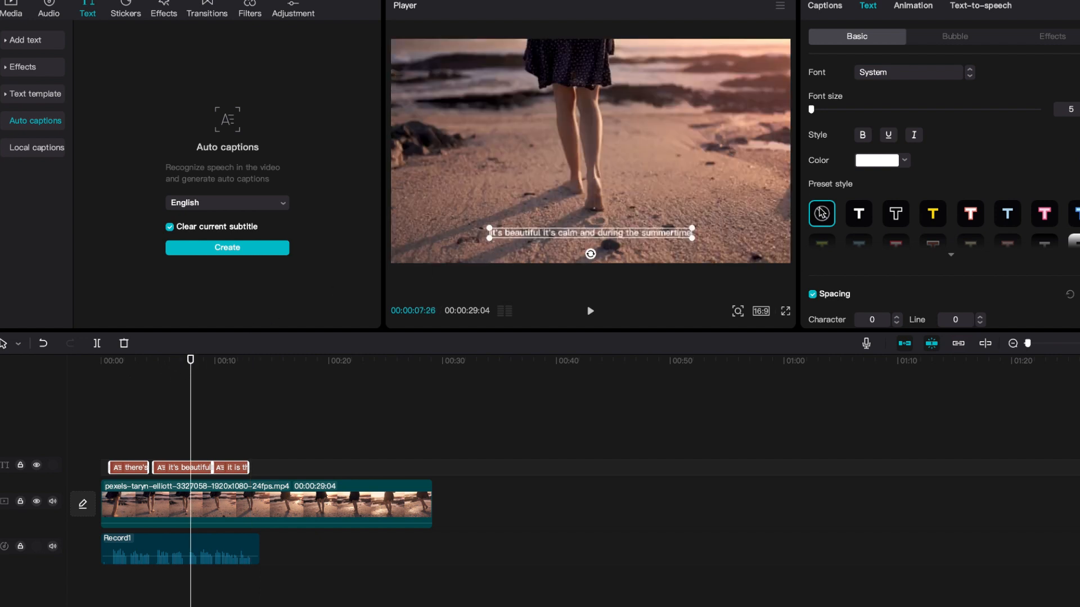
Step: Apply the preset style with black text and white outline to the captions and enlarge their font size
scroll(849, 210, "down", 2)
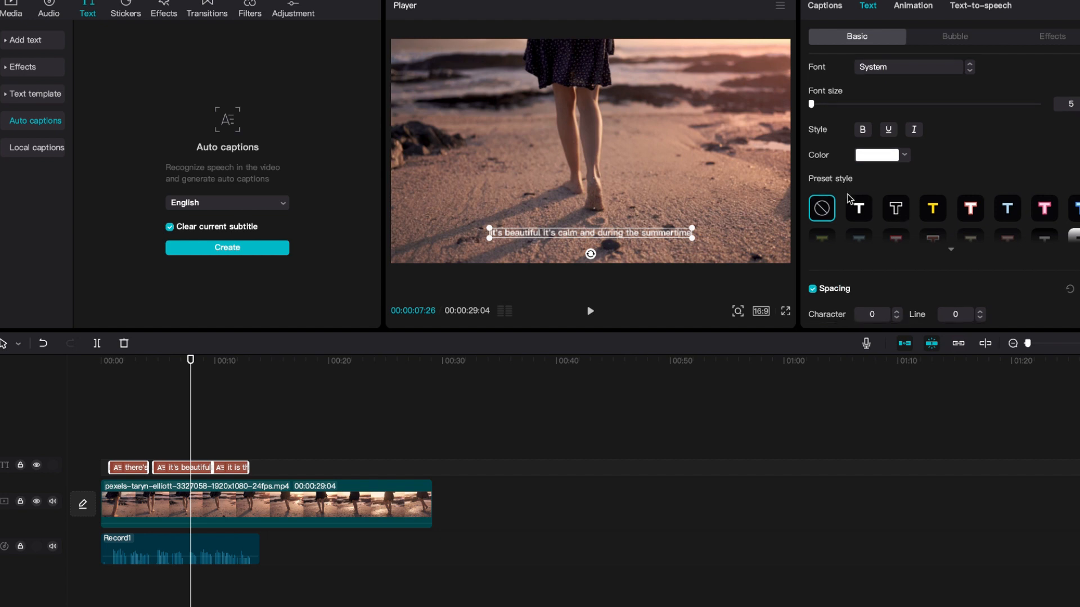
left_click(896, 169)
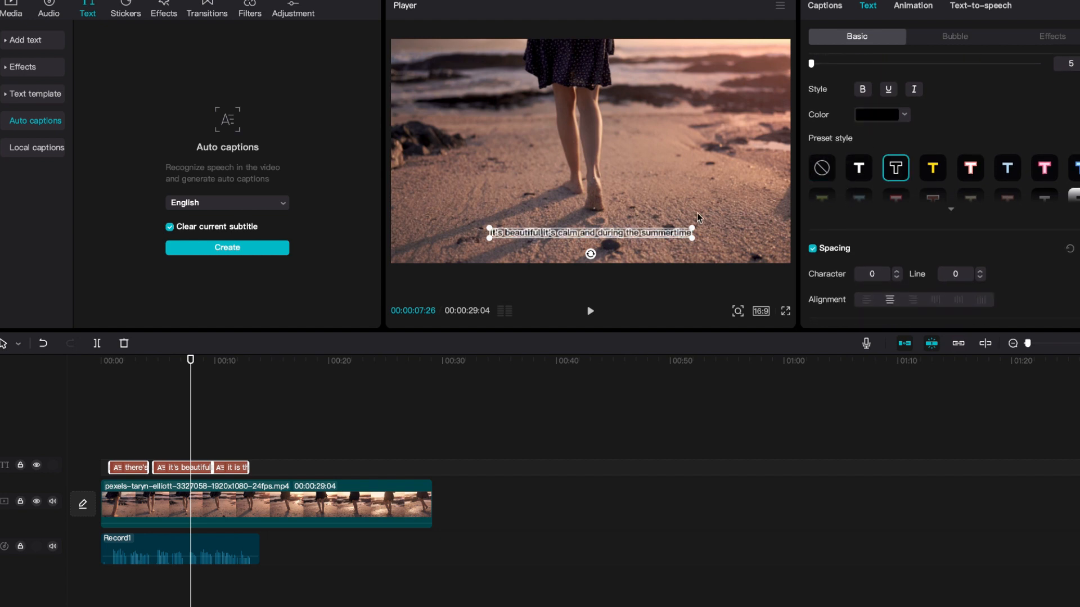
scroll(1025, 100, "up", 2)
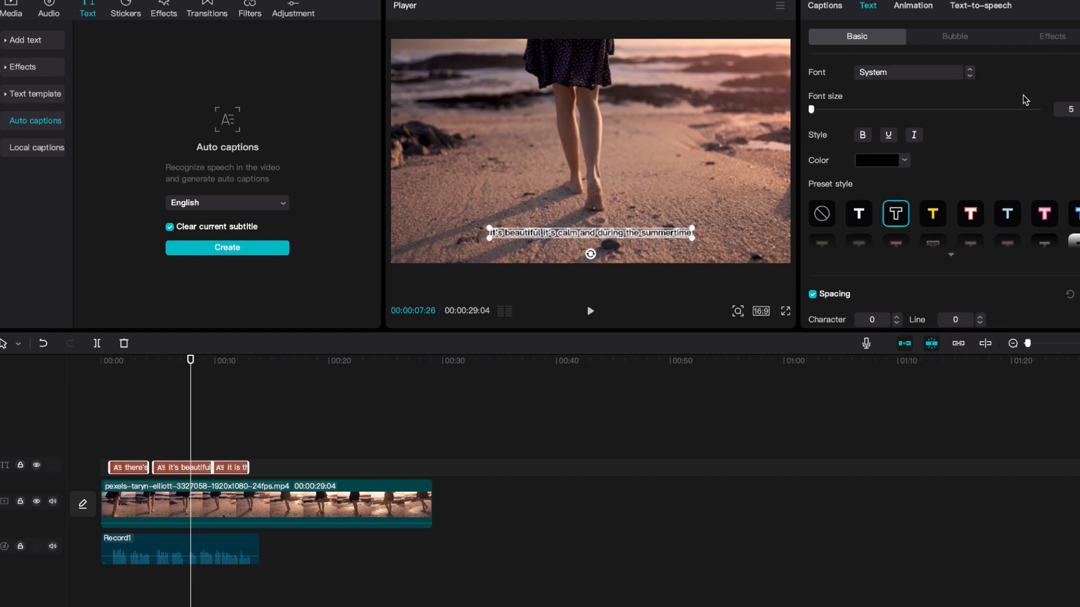
left_click_drag(811, 109, 817, 109)
Step: Centre the captions vertically by setting their Y position to 0 and scrub the timeline to check them
scroll(932, 190, "down", 4)
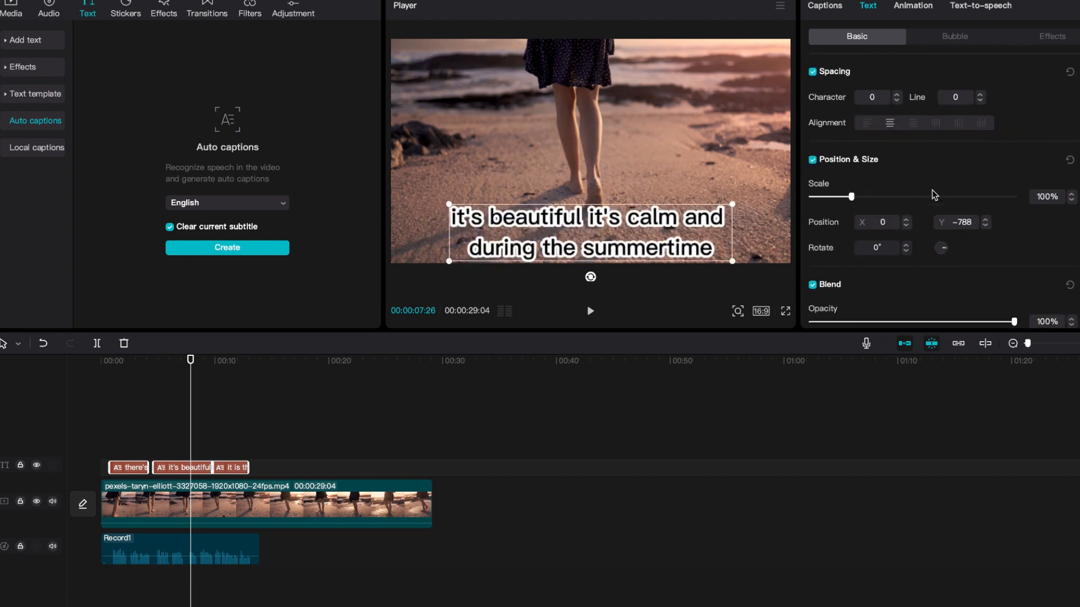
double_click(960, 222)
type("0")
key("Return")
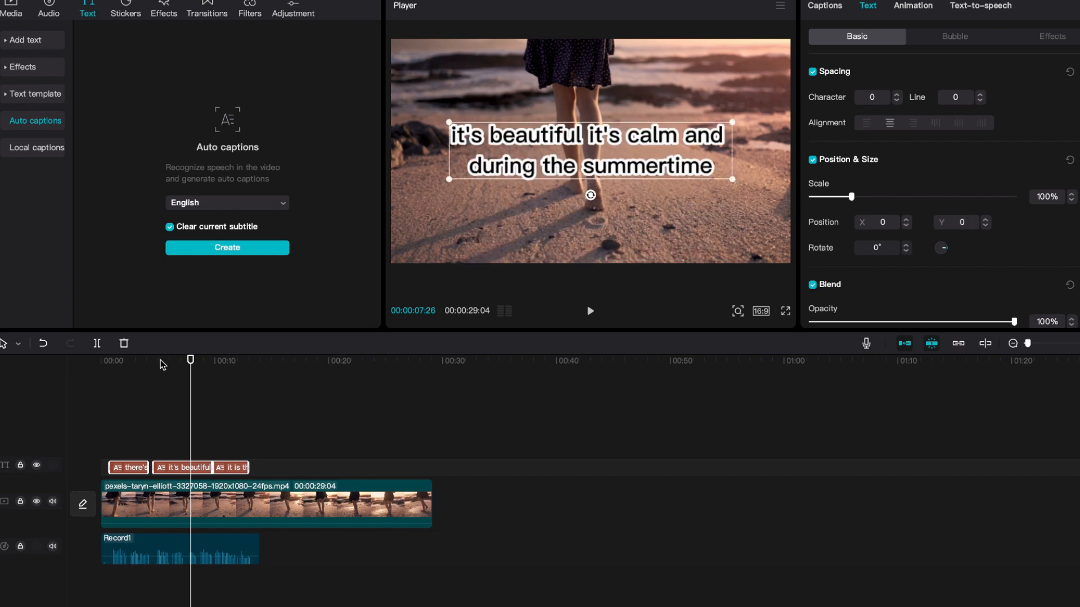
left_click_drag(162, 361, 320, 359)
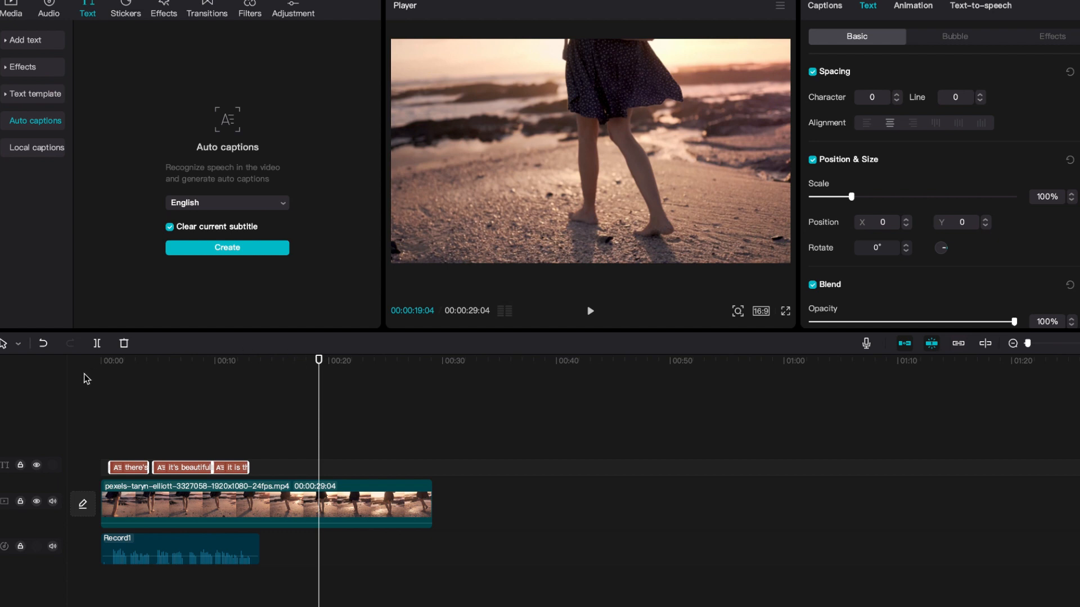
Step: Split the first caption into three lines: "there's nothing", "better than going" and "to the beach"
left_click(115, 363)
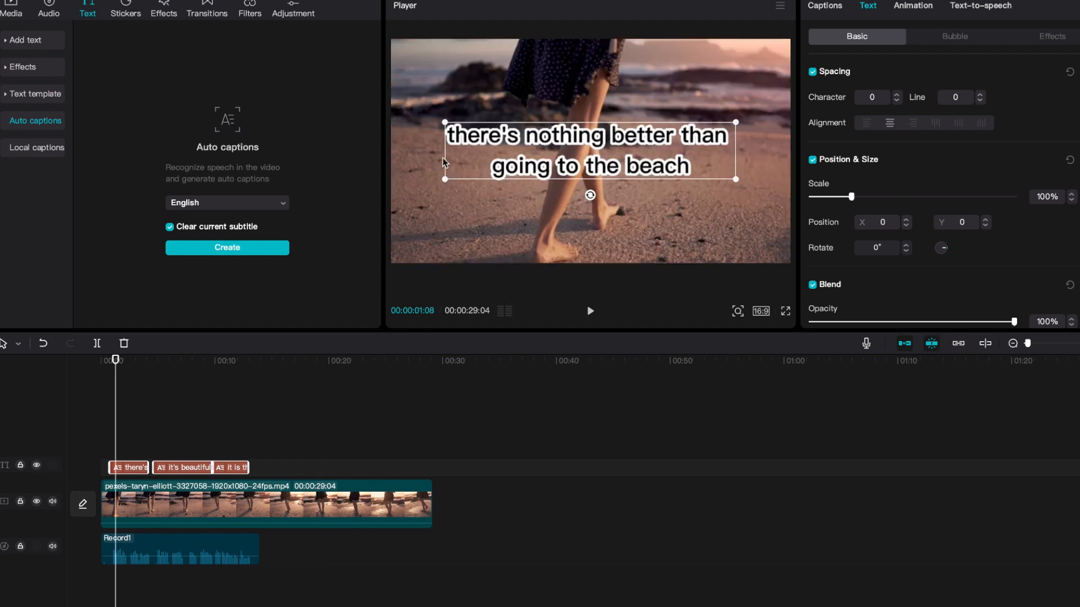
left_click(818, 6)
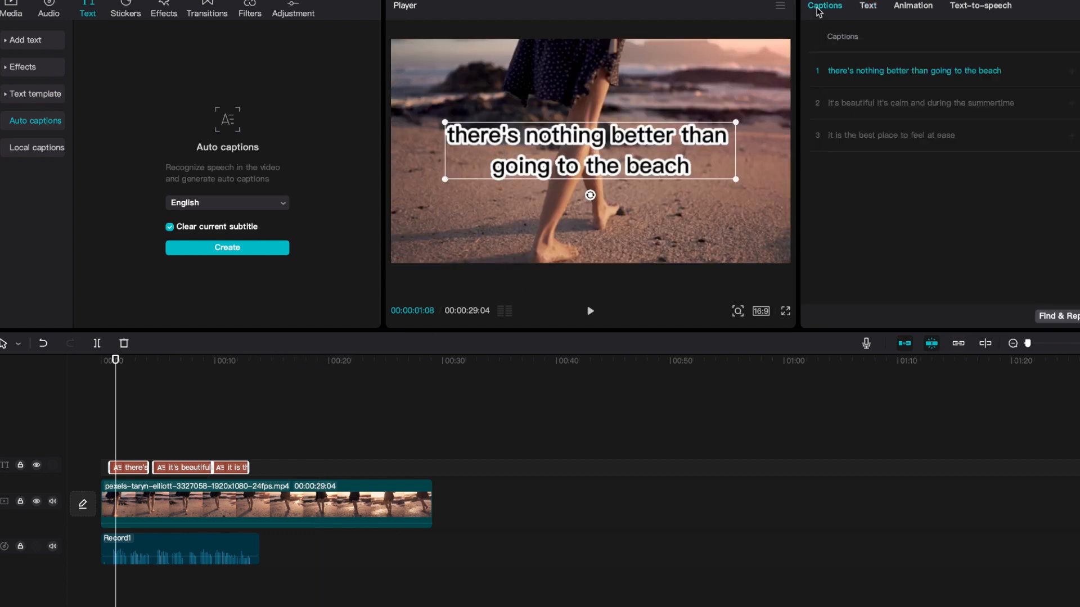
left_click(852, 70)
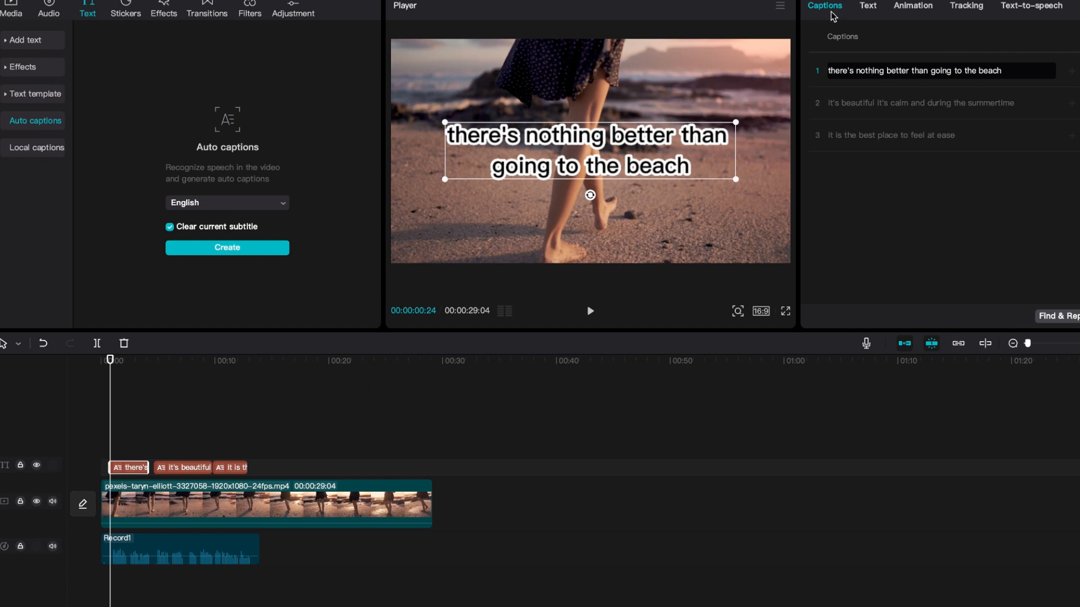
left_click(881, 77)
key("BackSpace")
key("Return")
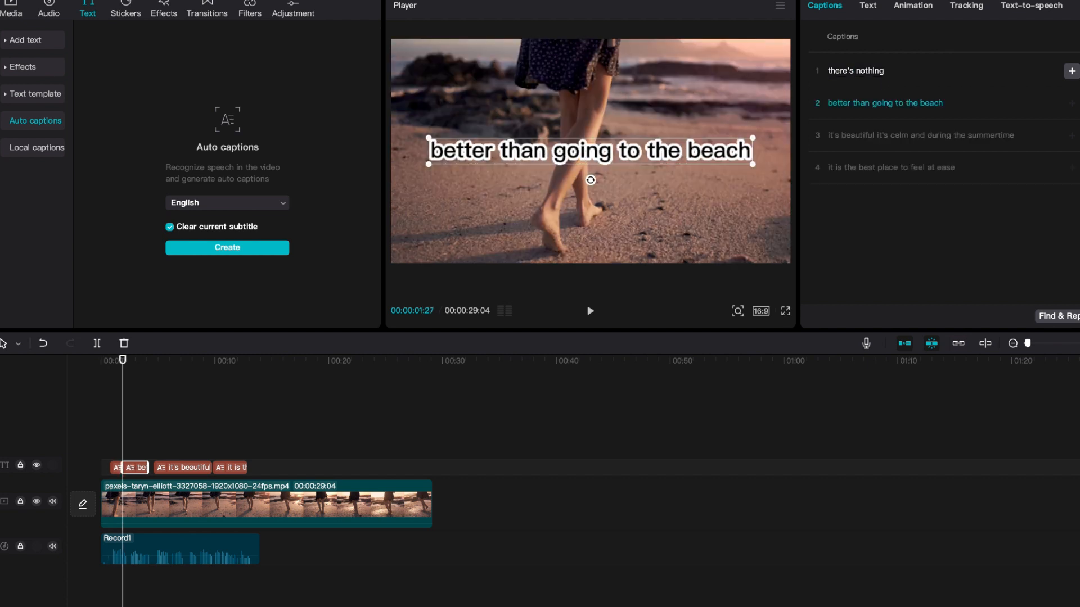
left_click(865, 104)
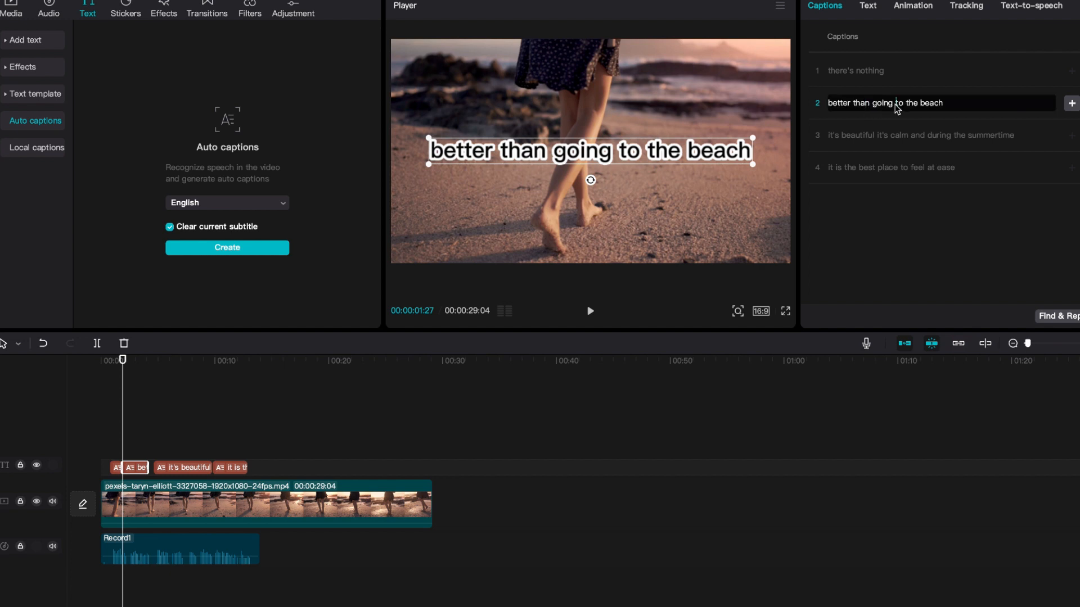
key("Return")
Step: Split the remaining two captions into "it's beautiful", "it's calm", "and during the summertime", "it is the best place" and "to feel at ease"
left_click(894, 169)
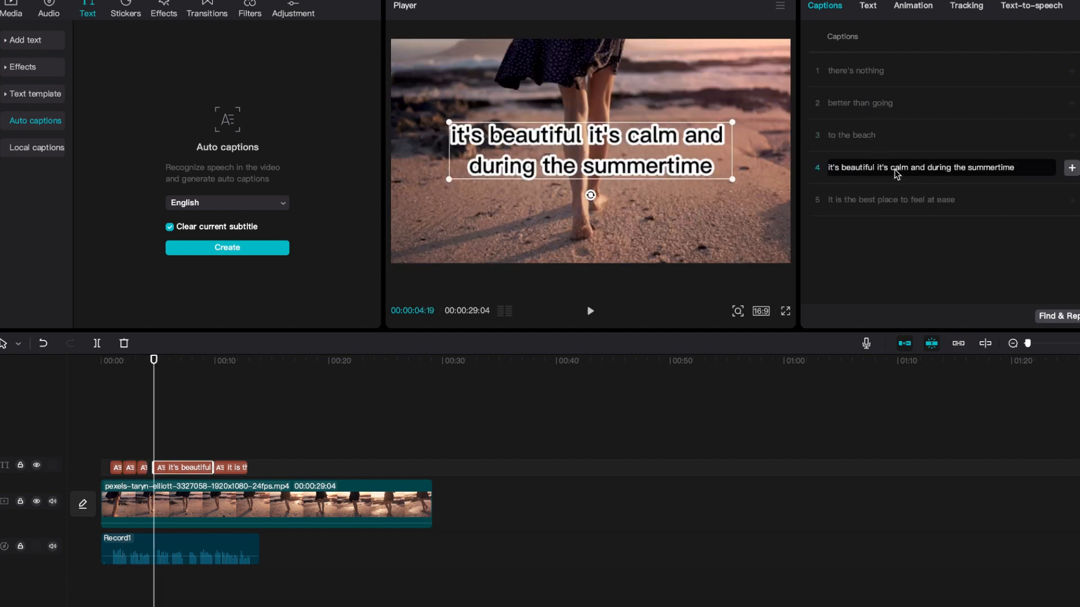
key("Return")
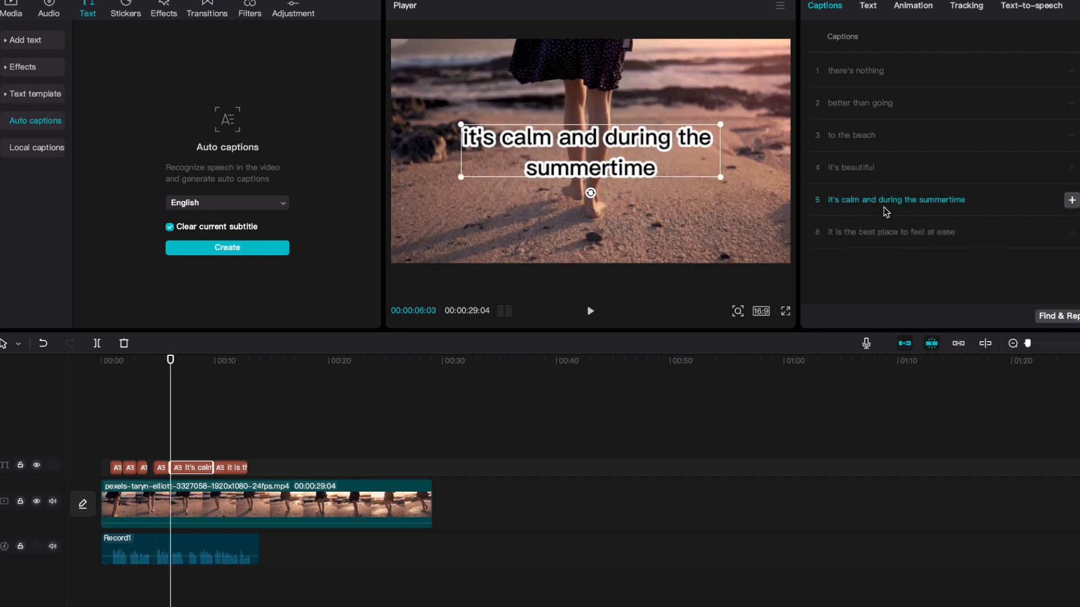
left_click(865, 204)
key("Return")
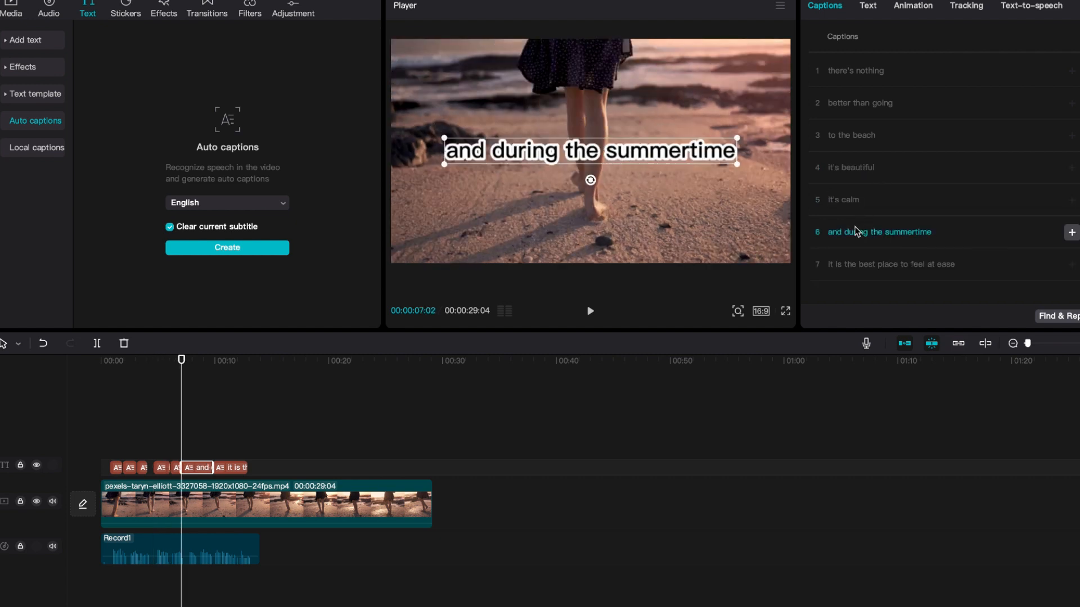
left_click(870, 268)
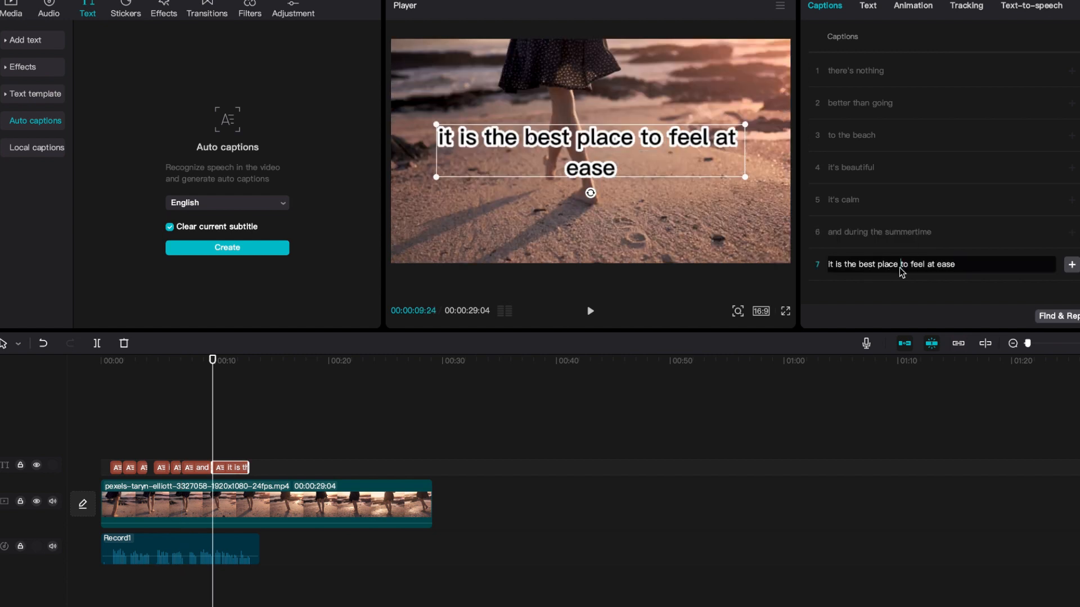
key("Return")
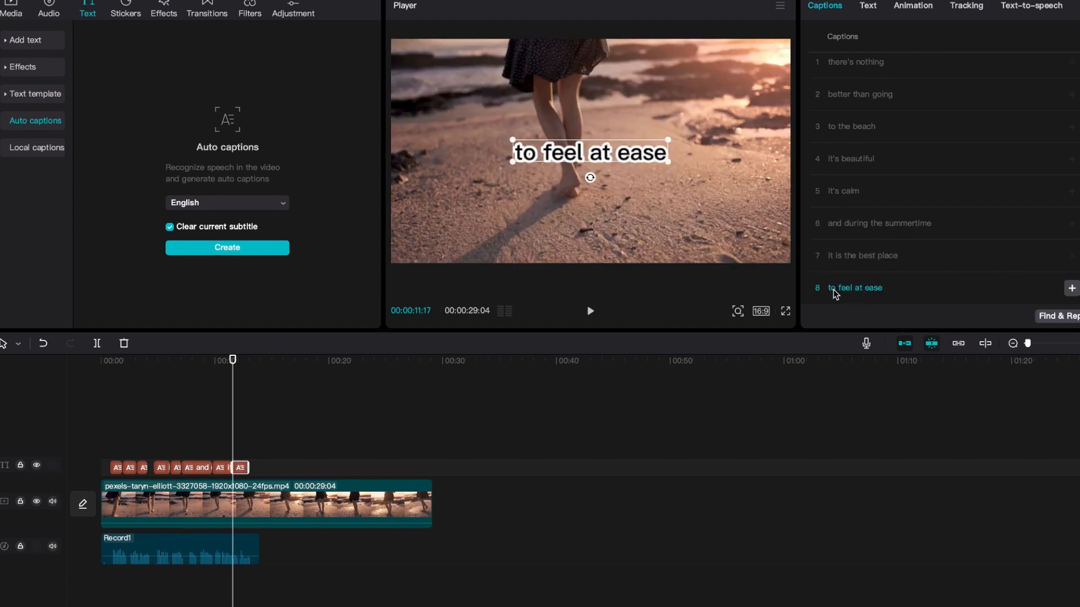
Step: Play the video from near the start through the last caption to review the shortened captions
left_click(833, 70)
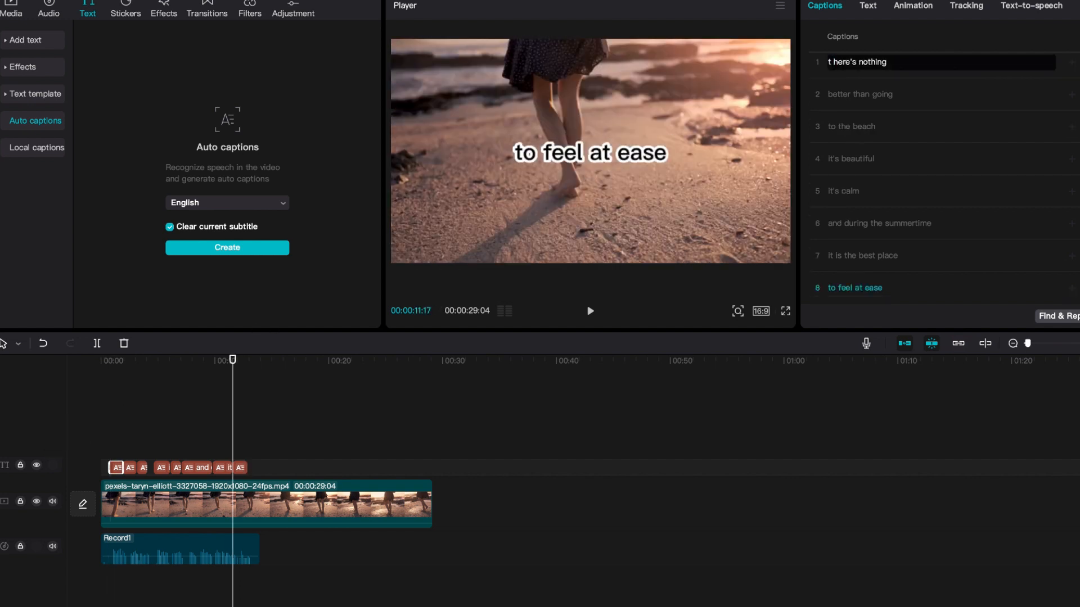
left_click_drag(118, 362, 109, 369)
key("space")
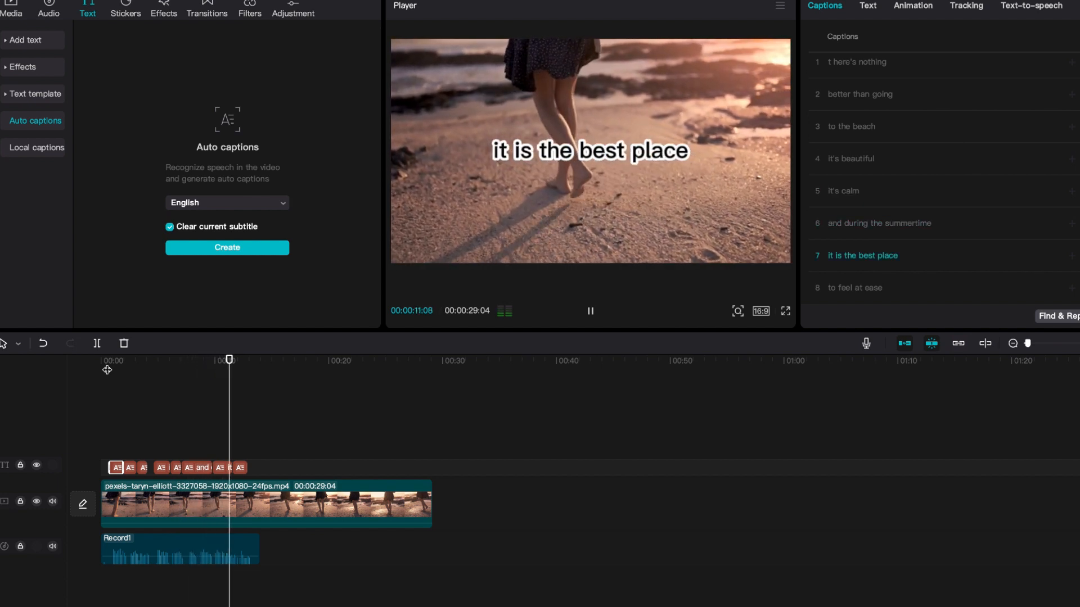
key("space")
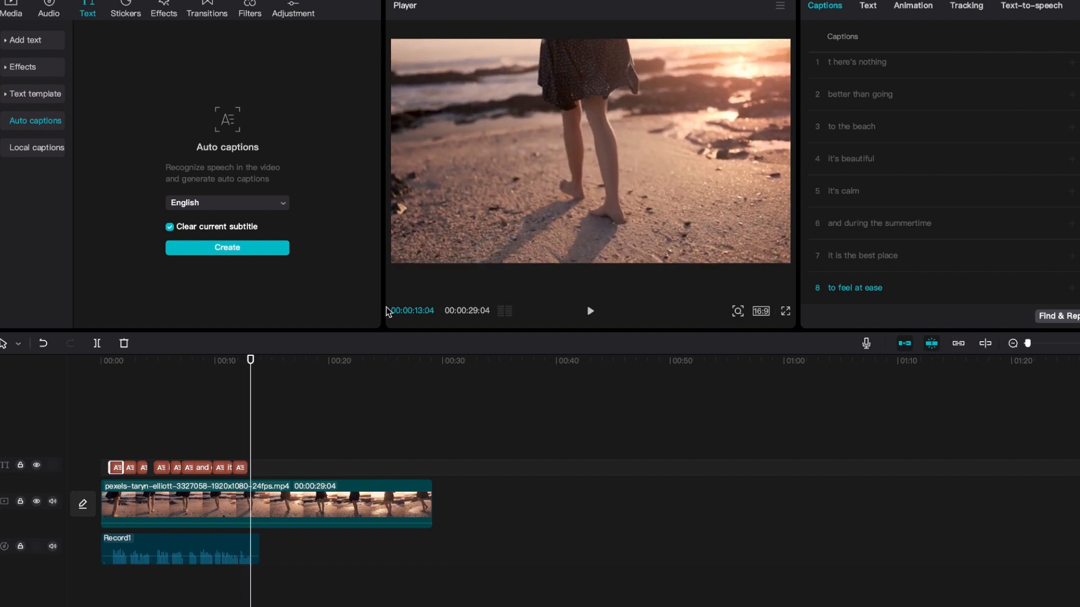
Step: Apply the "Diss...Down" entrance animation to all eight captions at once and set its duration to 0.4 s
left_click_drag(282, 434, 107, 476)
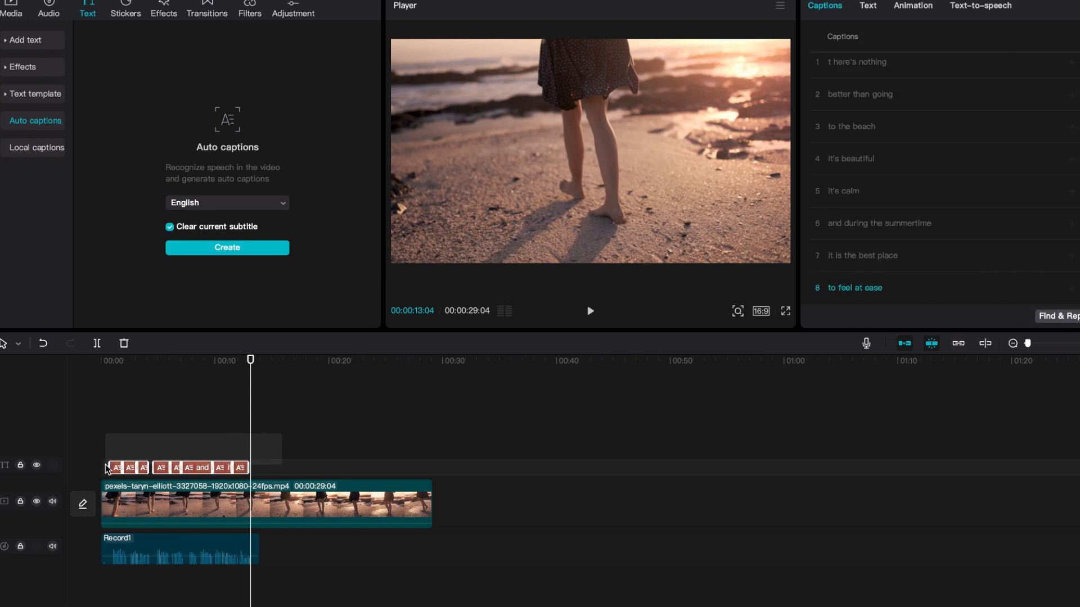
left_click(861, 8)
scroll(885, 108, "down", 1)
scroll(886, 108, "up", 4)
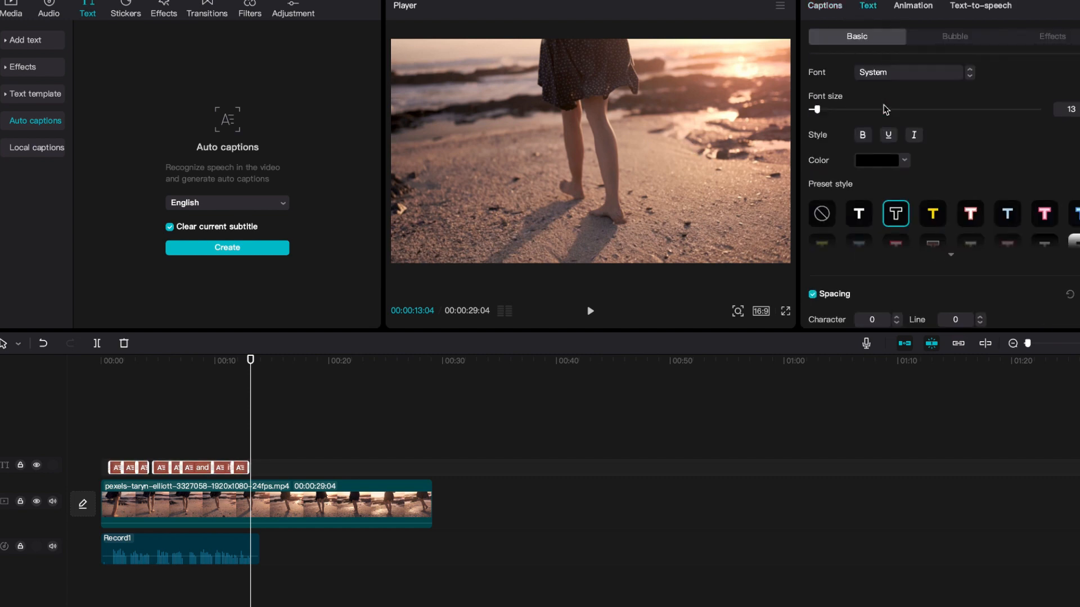
left_click(913, 10)
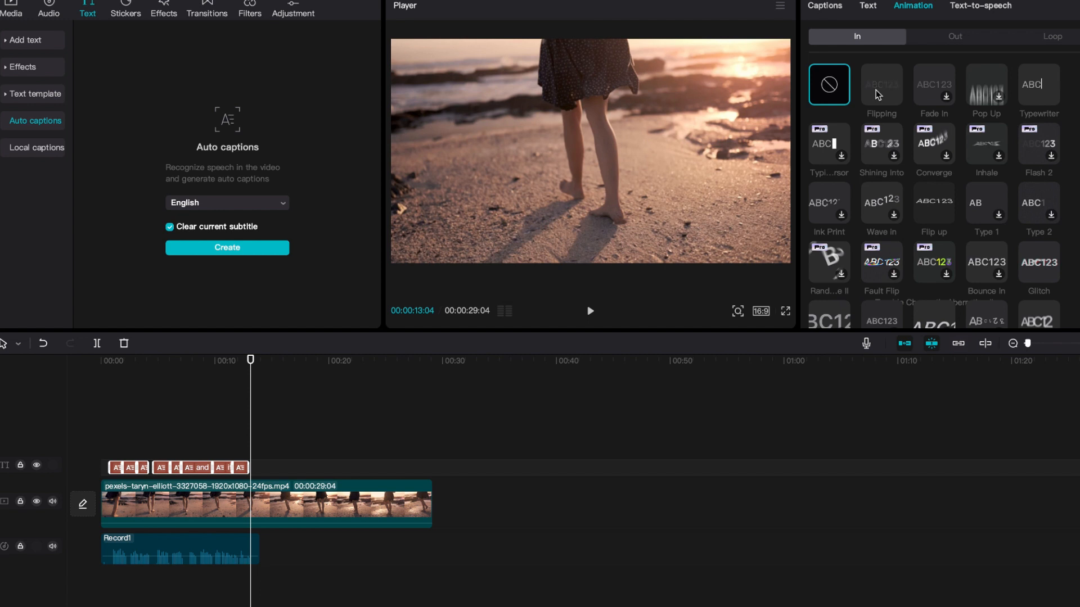
left_click(951, 36)
left_click(860, 37)
scroll(1033, 206, "down", 1)
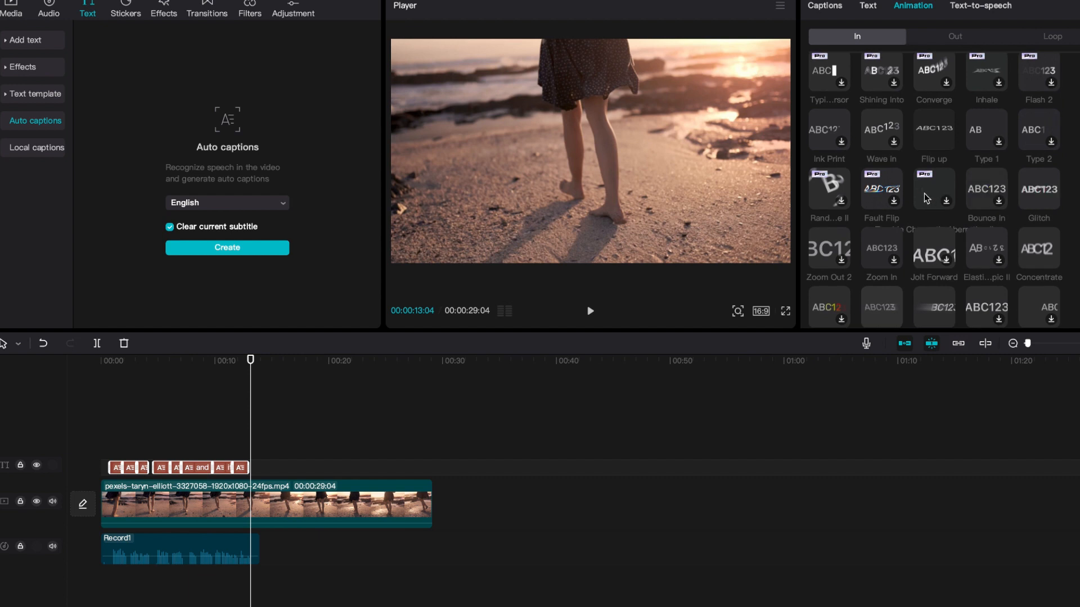
scroll(874, 245, "down", 1)
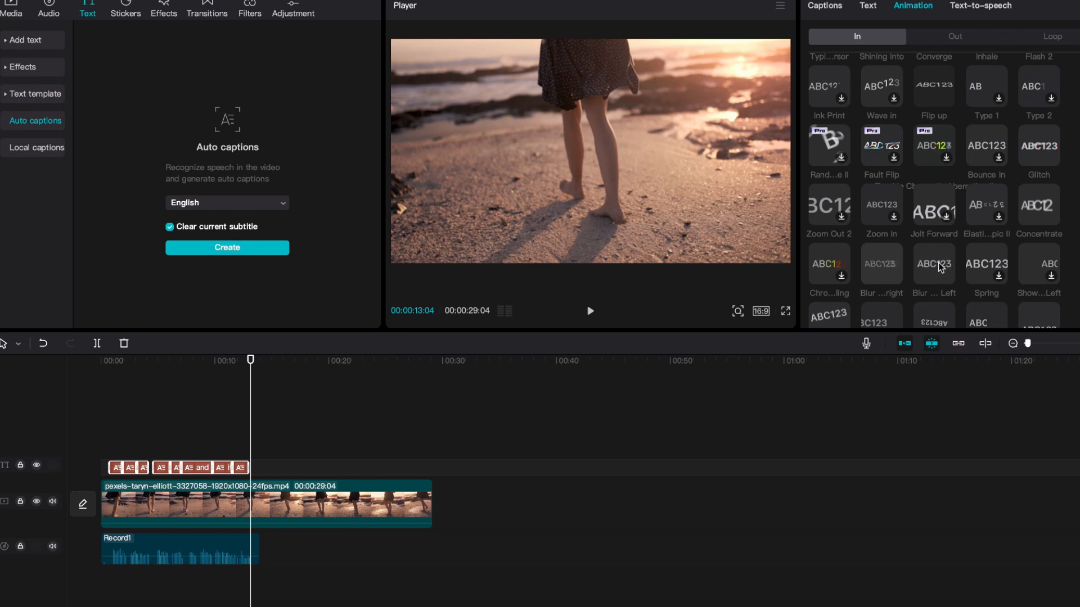
scroll(1025, 262, "down", 2)
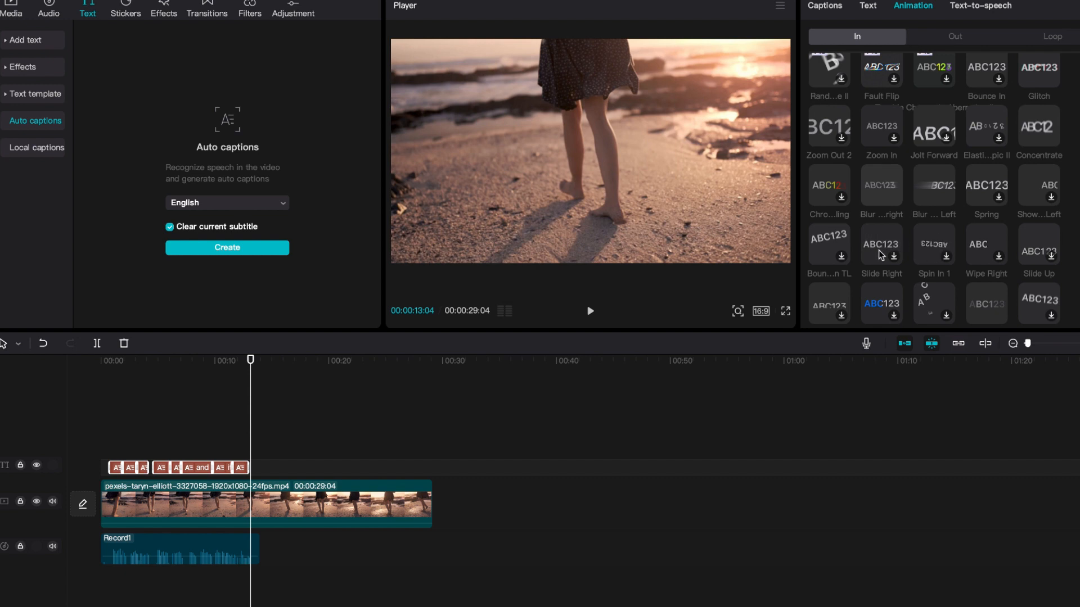
scroll(879, 249, "down", 1)
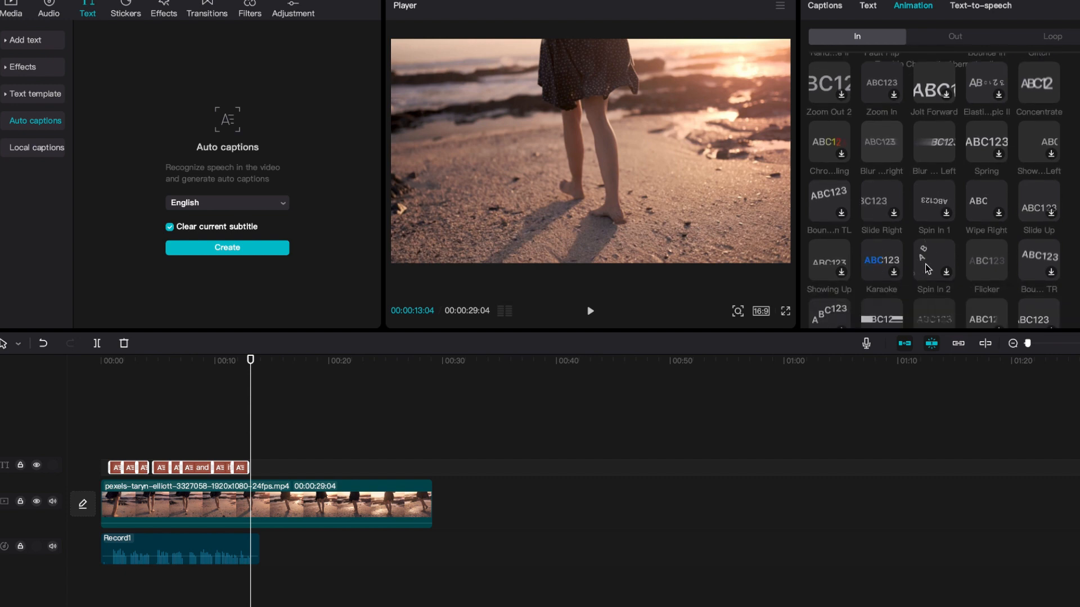
scroll(978, 259, "down", 1)
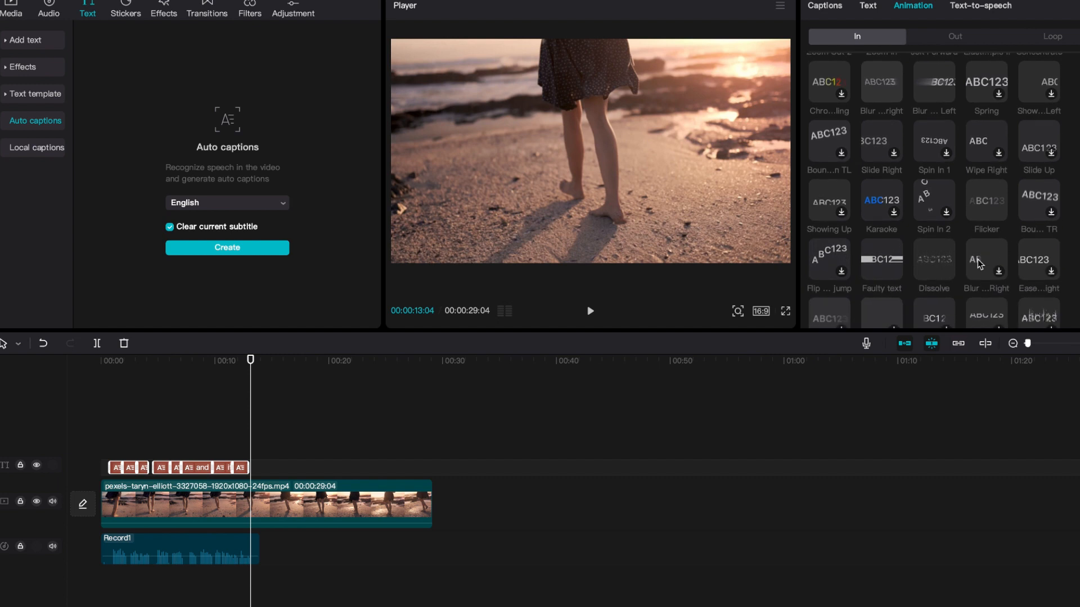
scroll(932, 261, "down", 1)
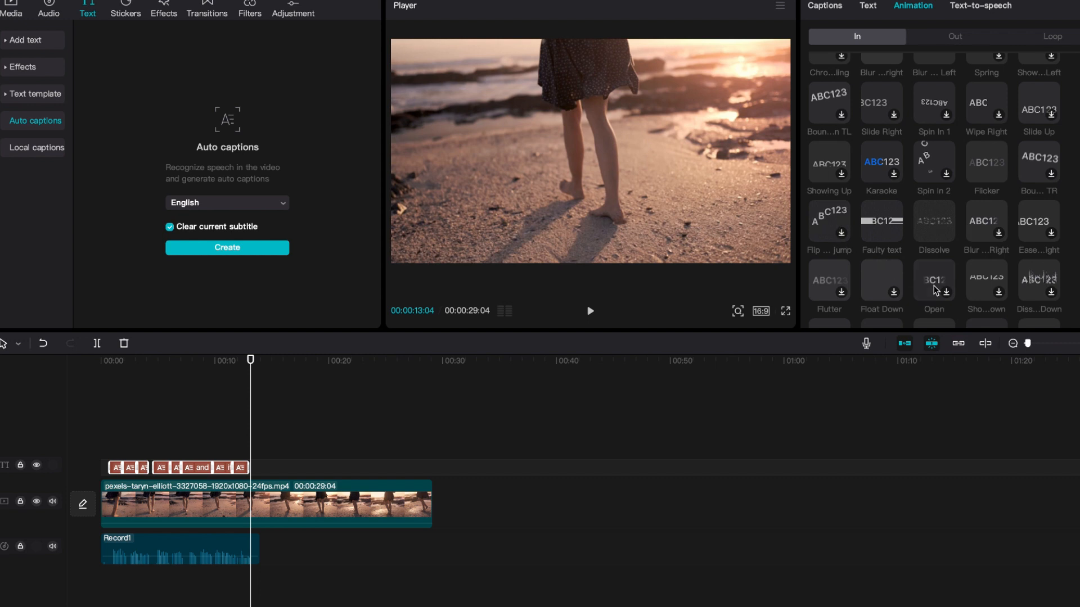
left_click(1032, 288)
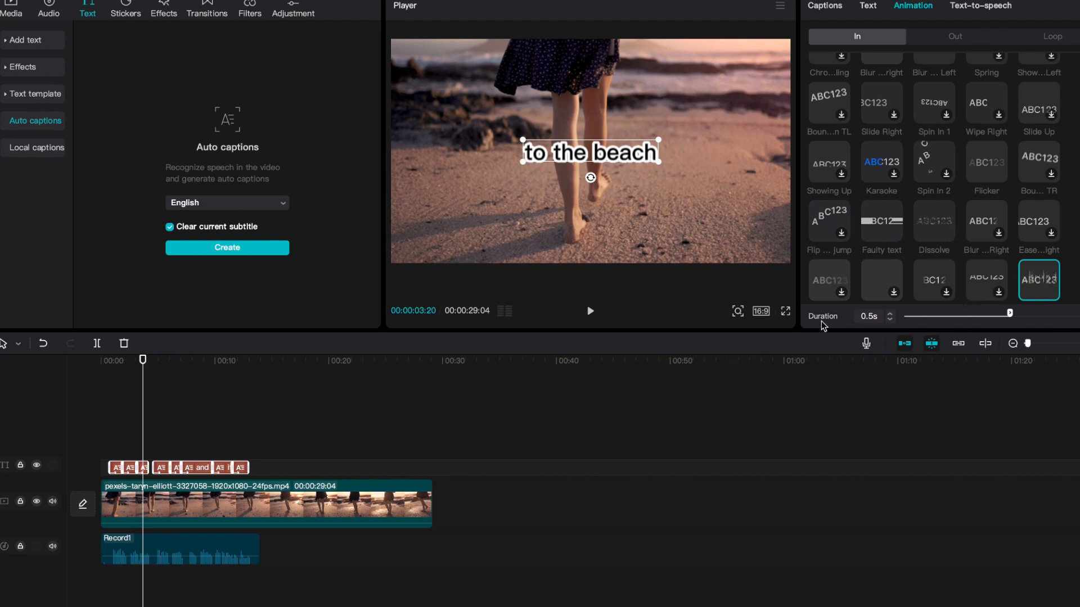
left_click_drag(1010, 314, 982, 362)
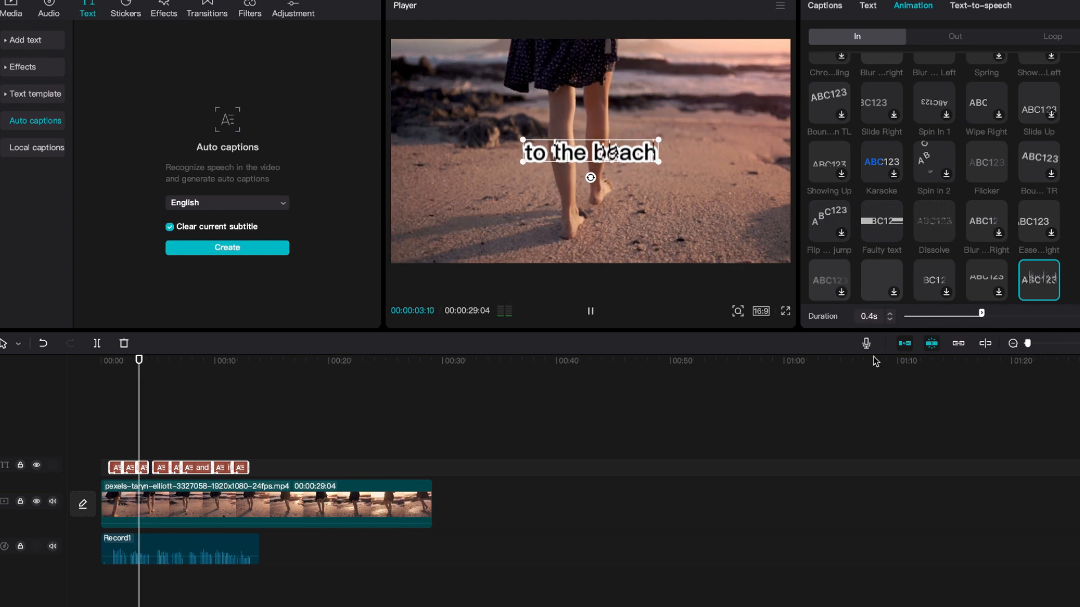
Step: Play the video from just before the first caption through the last one to review the animation, then deselect the captions
left_click(110, 364)
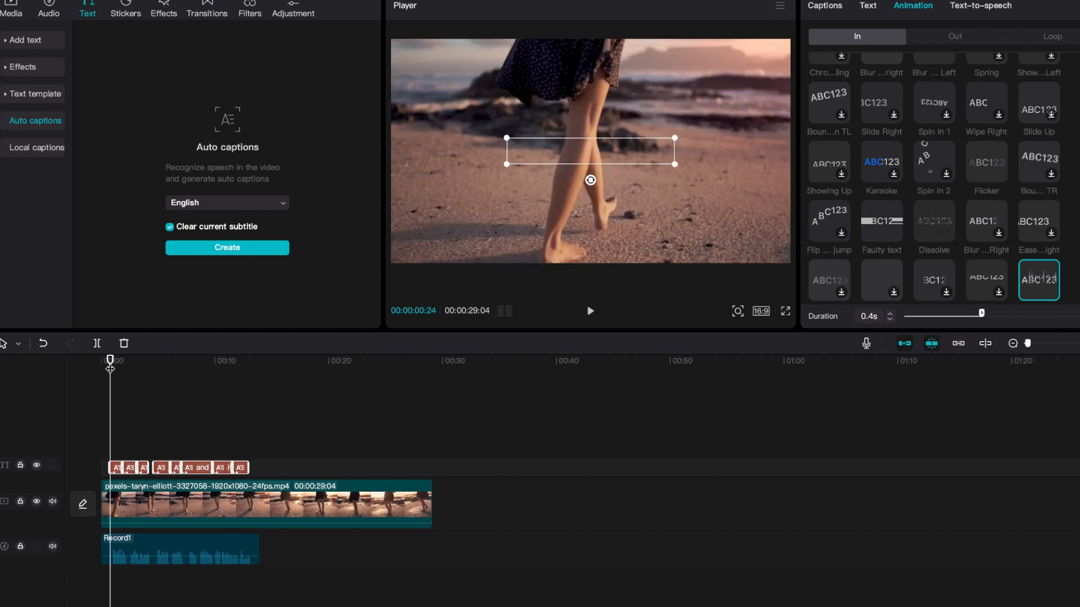
key("space")
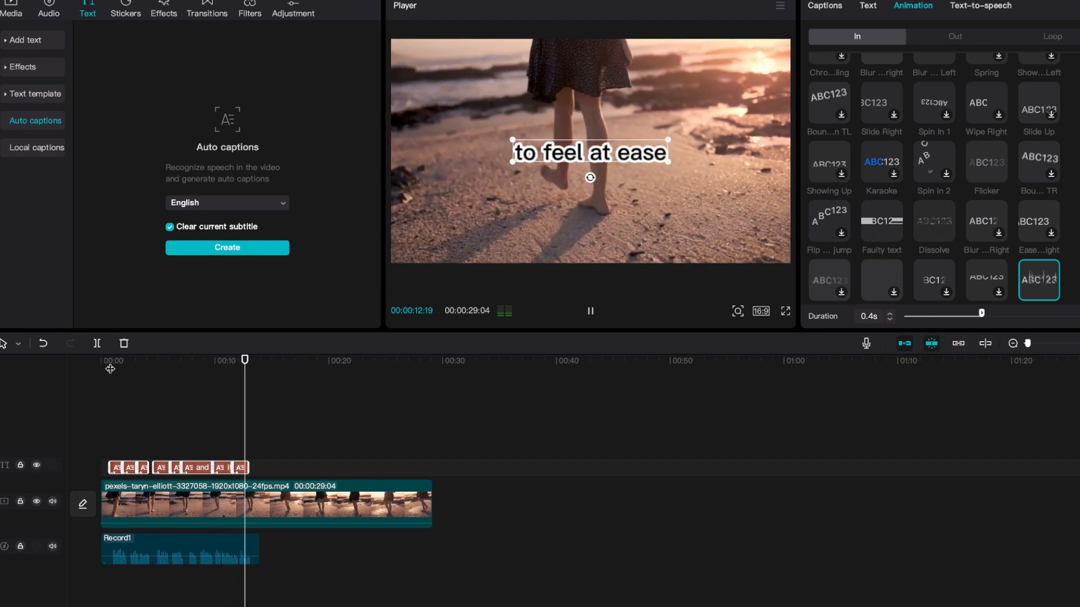
key("space")
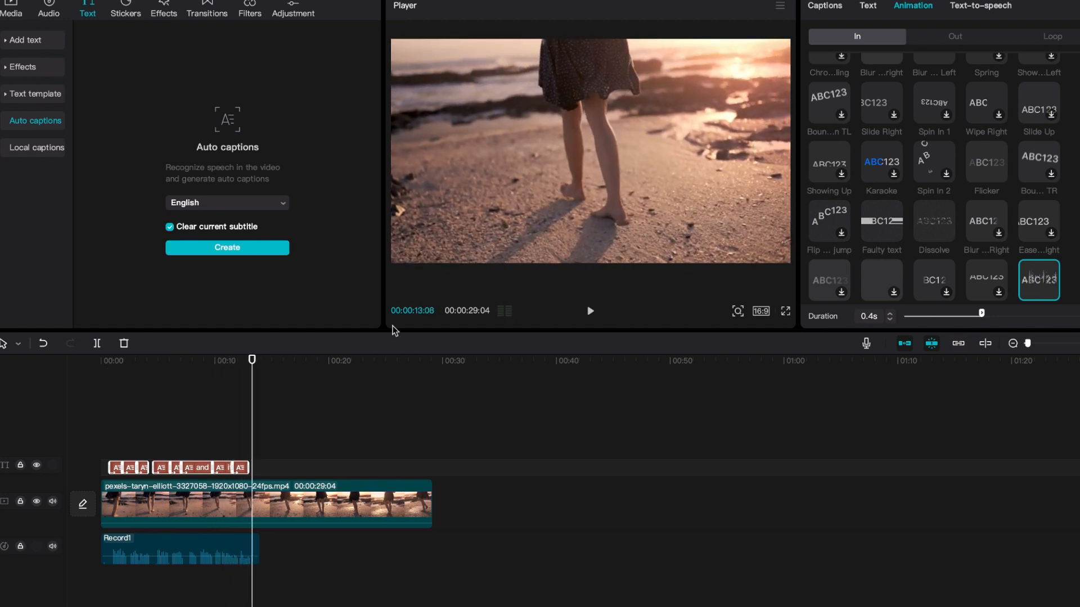
left_click(379, 412)
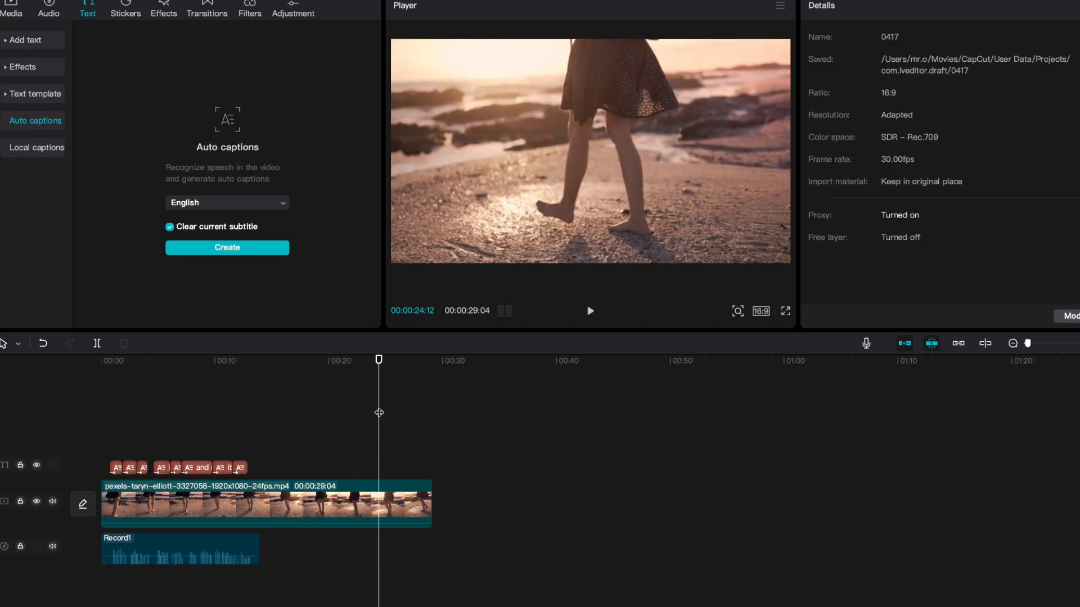